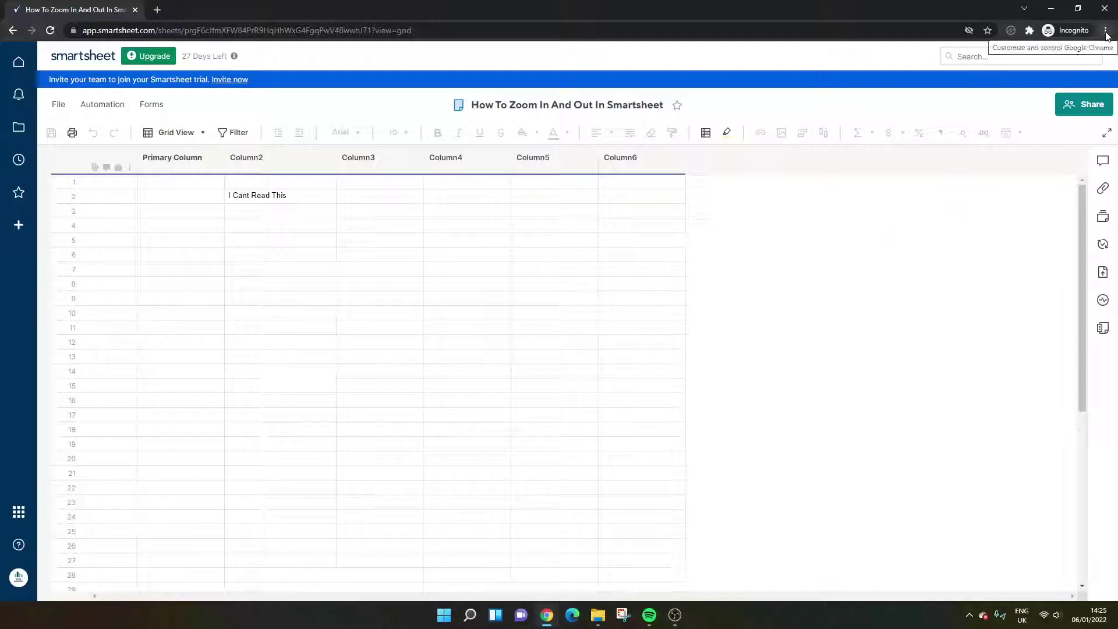
Use Chrome's Zoom controls to shrink the sheet one step, enlarge it to 110%, then return to 100%.
{"action": "left_click", "coordinate": [1107, 36]}
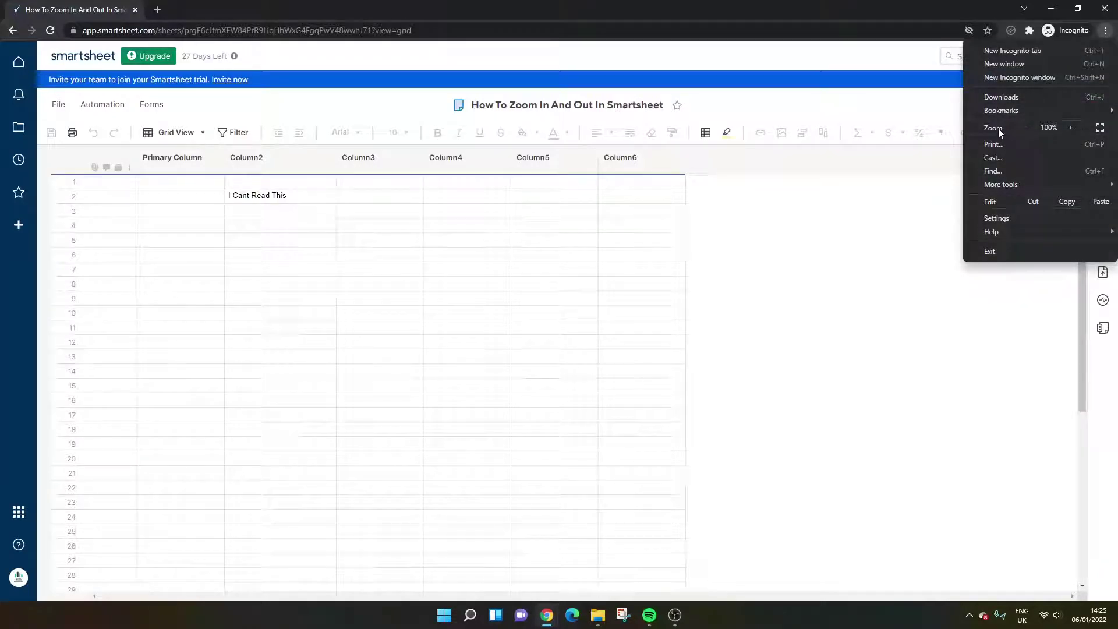
{"action": "left_click", "coordinate": [1028, 127]}
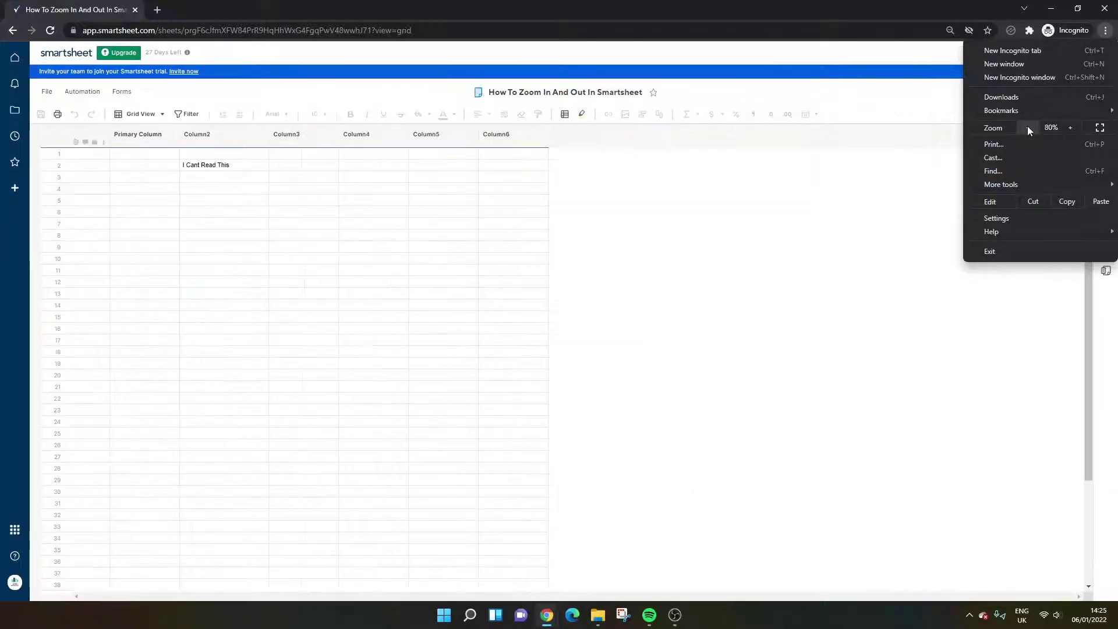
{"action": "left_click", "coordinate": [1069, 126]}
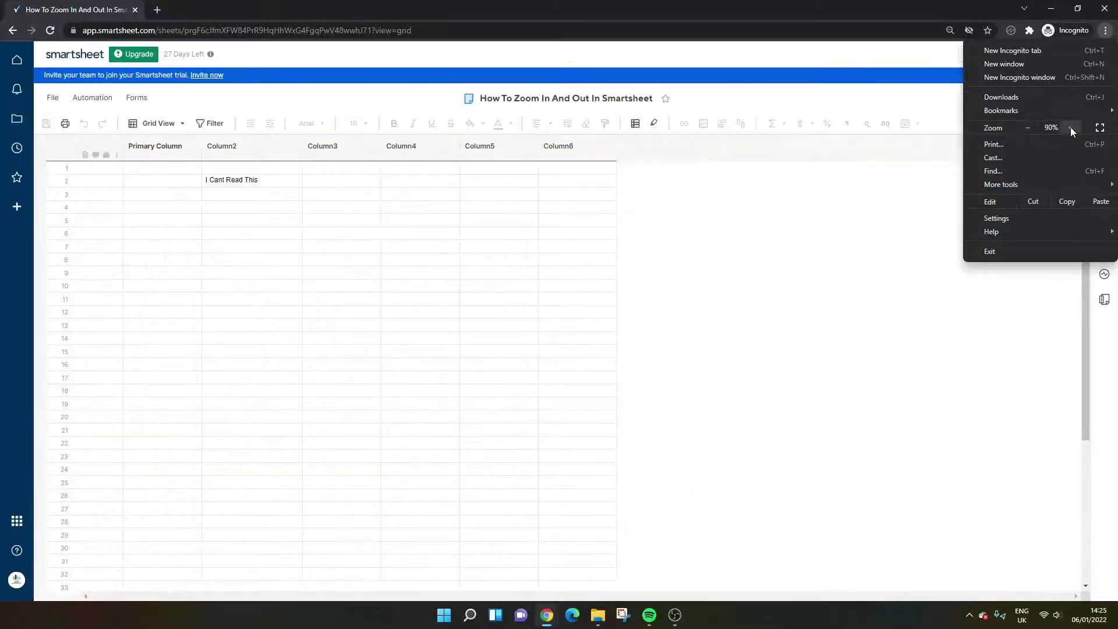
{"action": "left_click", "coordinate": [1070, 126]}
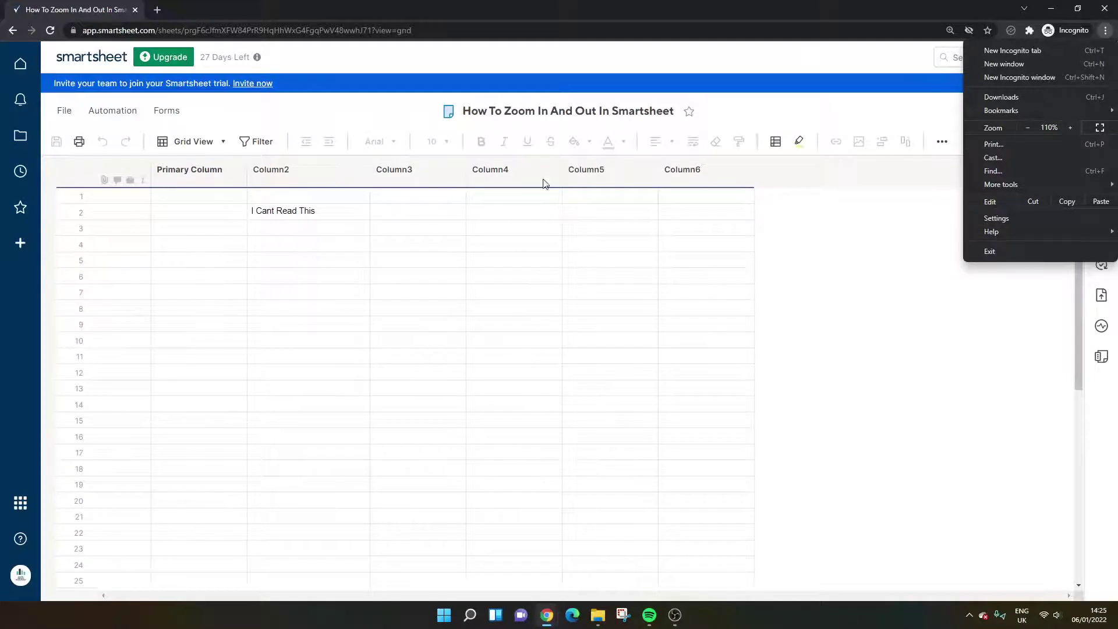
{"action": "left_click", "coordinate": [1029, 128]}
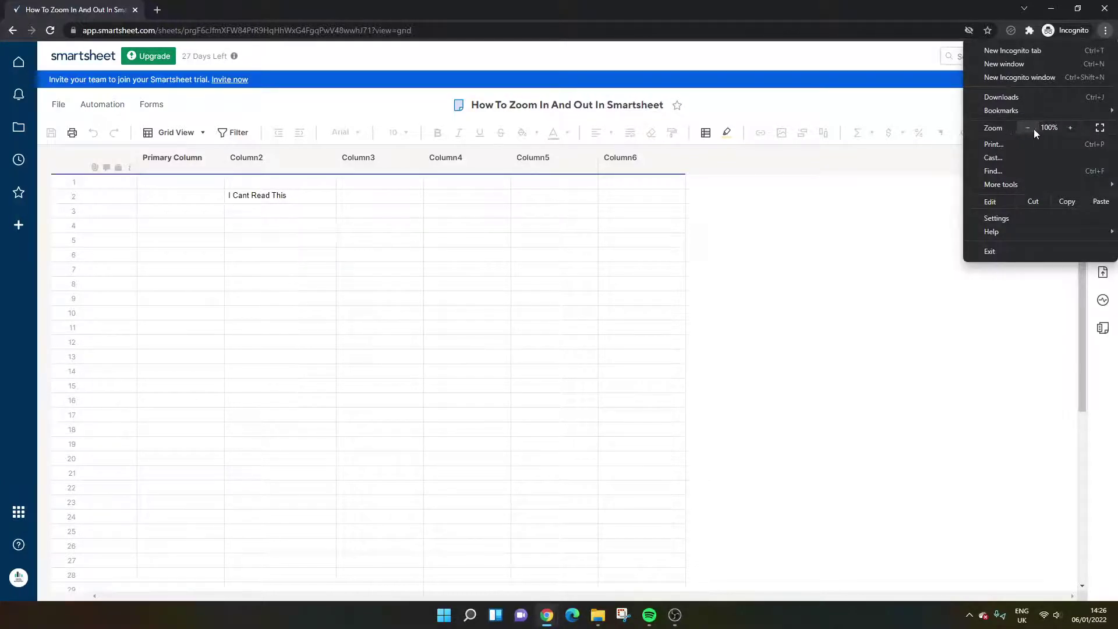
Zoom the sheet out to 67%, then enlarge it to 150%.
{"action": "double_click", "coordinate": [1034, 128]}
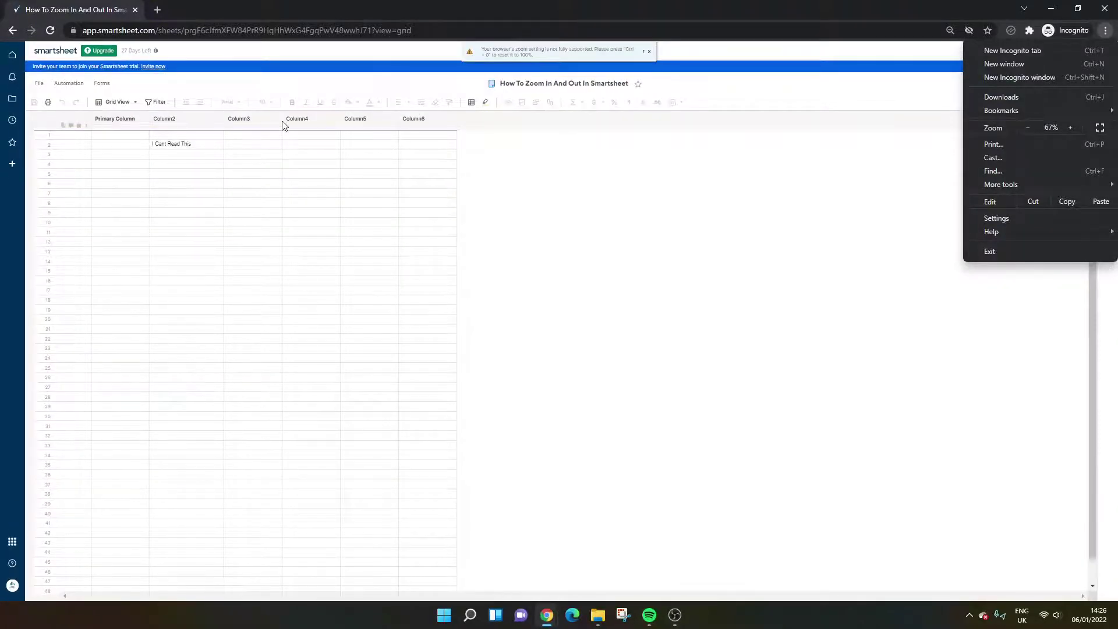
{"action": "double_click", "coordinate": [1069, 128]}
{"action": "double_click", "coordinate": [1068, 128]}
{"action": "left_click", "coordinate": [1068, 129]}
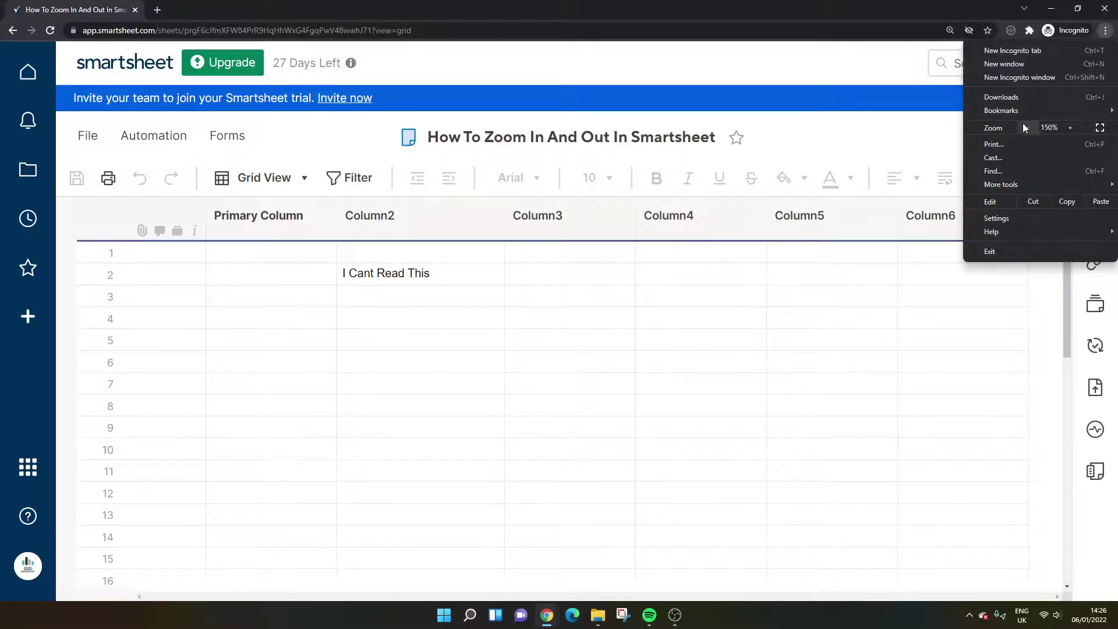
Bring the page zoom back to 100% and close the browser menu.
{"action": "double_click", "coordinate": [1026, 127]}
{"action": "left_click", "coordinate": [1027, 128]}
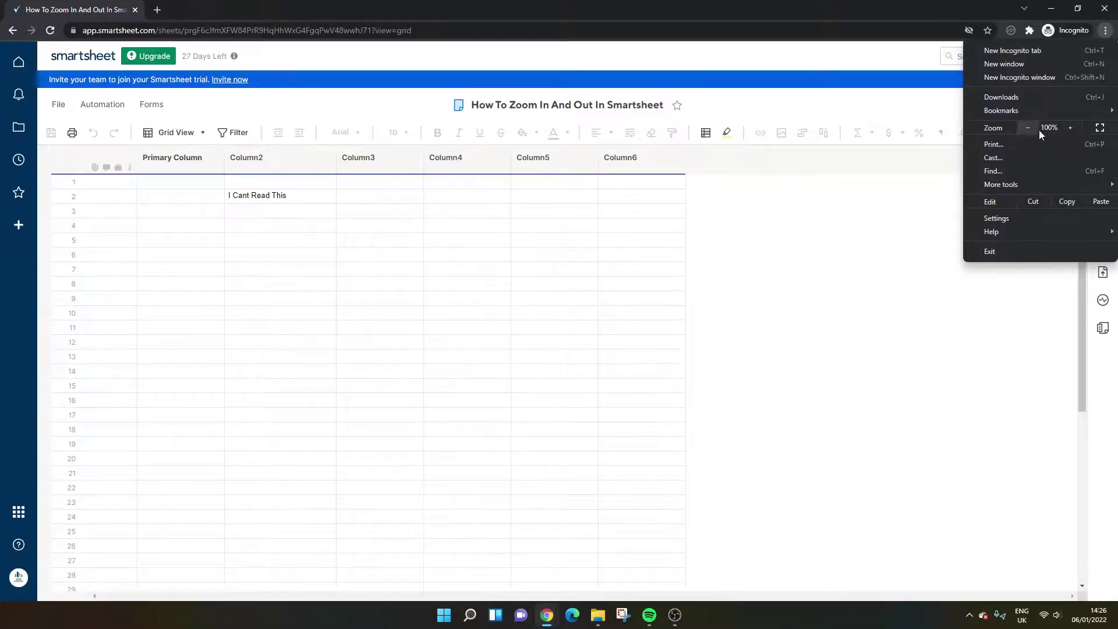
{"action": "left_click", "coordinate": [538, 248]}
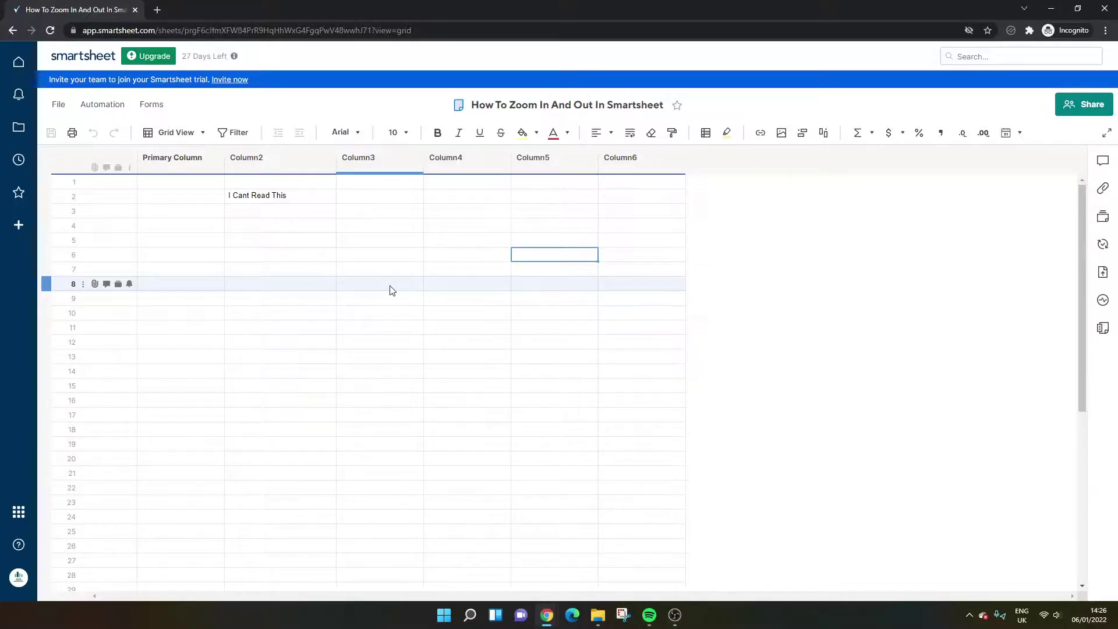
Zoom in with Ctrl+plus, back to 100%, select Column3 row 5, then zoom out to 90%.
{"action": "key", "text": "ctrl+plus"}
{"action": "key", "text": "ctrl+plus"}
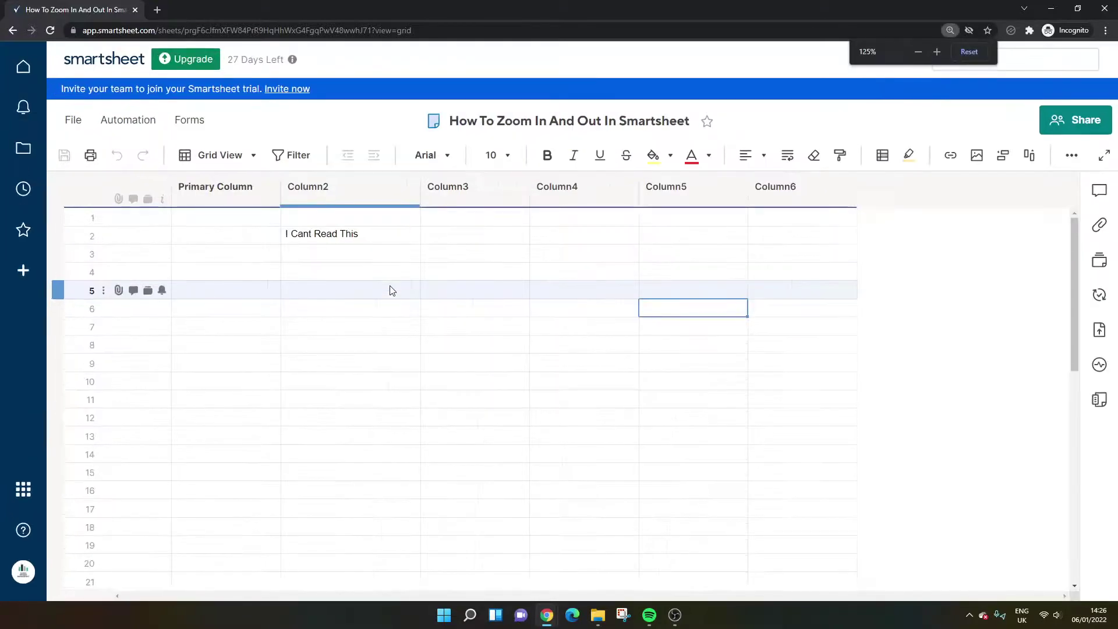
{"action": "key", "text": "ctrl+plus"}
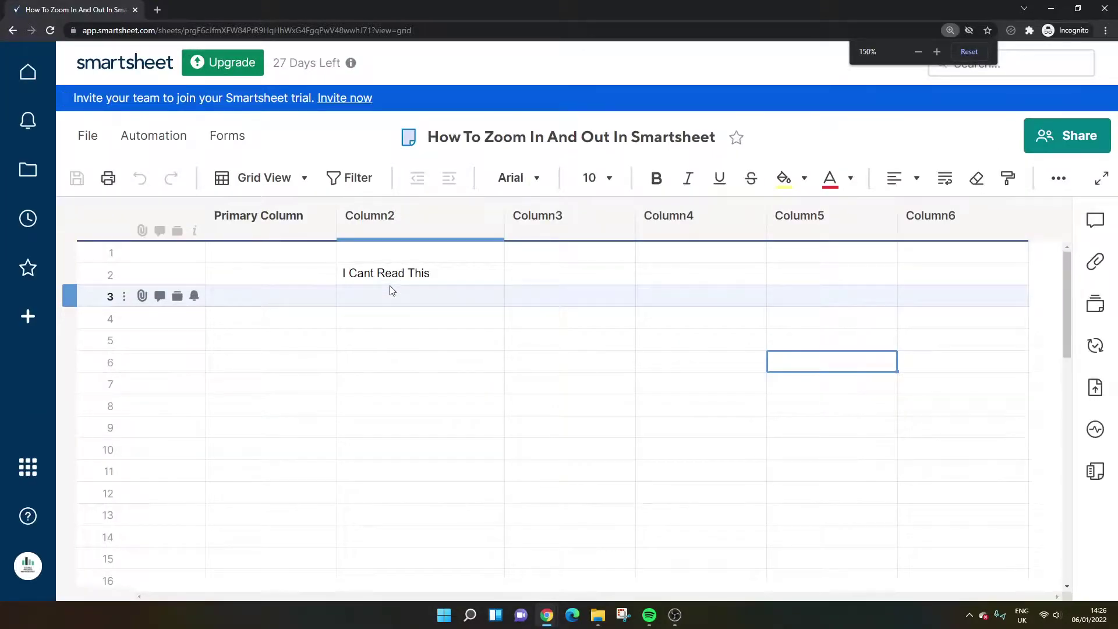
{"action": "key", "text": "ctrl+minus"}
{"action": "key", "text": "ctrl+minus"}
{"action": "key", "text": "ctrl+minus"}
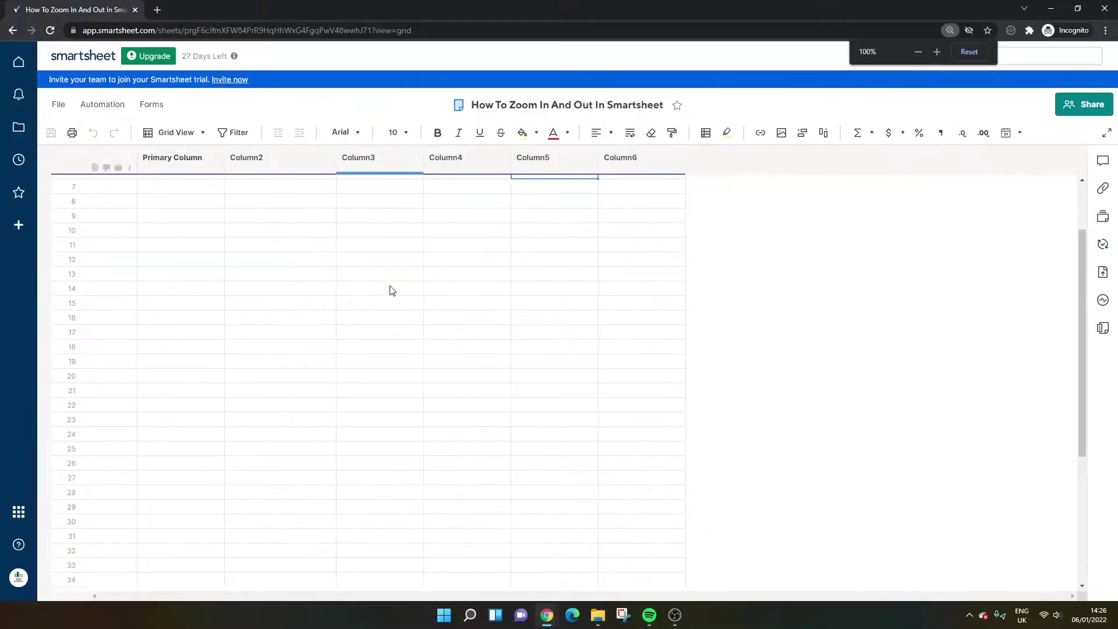
{"action": "scroll", "coordinate": [391, 291], "scroll_direction": "up", "scroll_amount": 3}
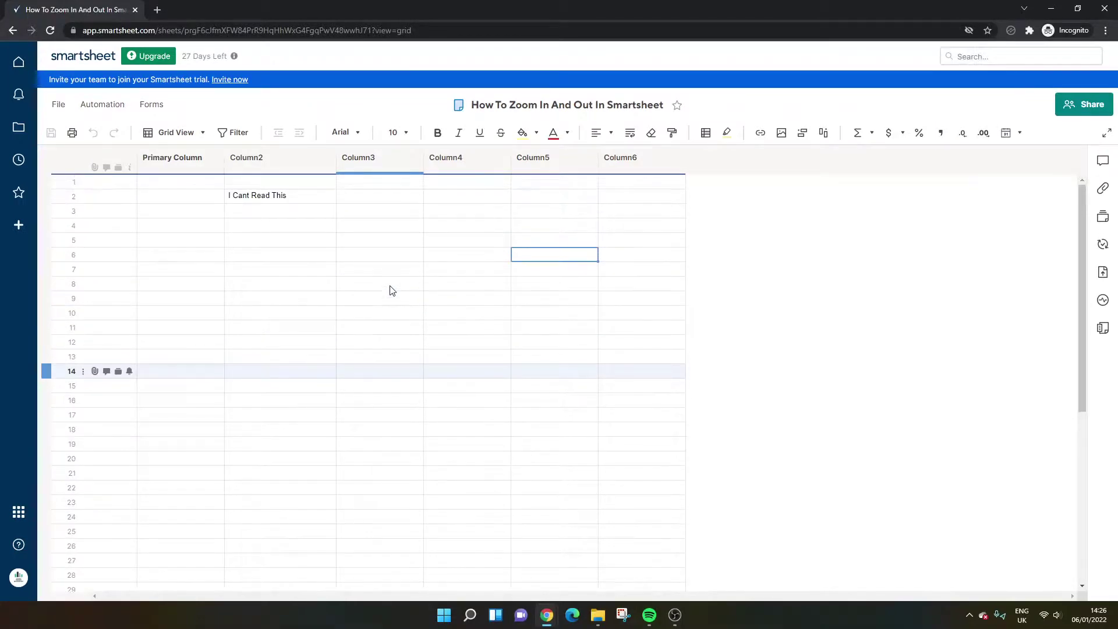
{"action": "left_click", "coordinate": [387, 241]}
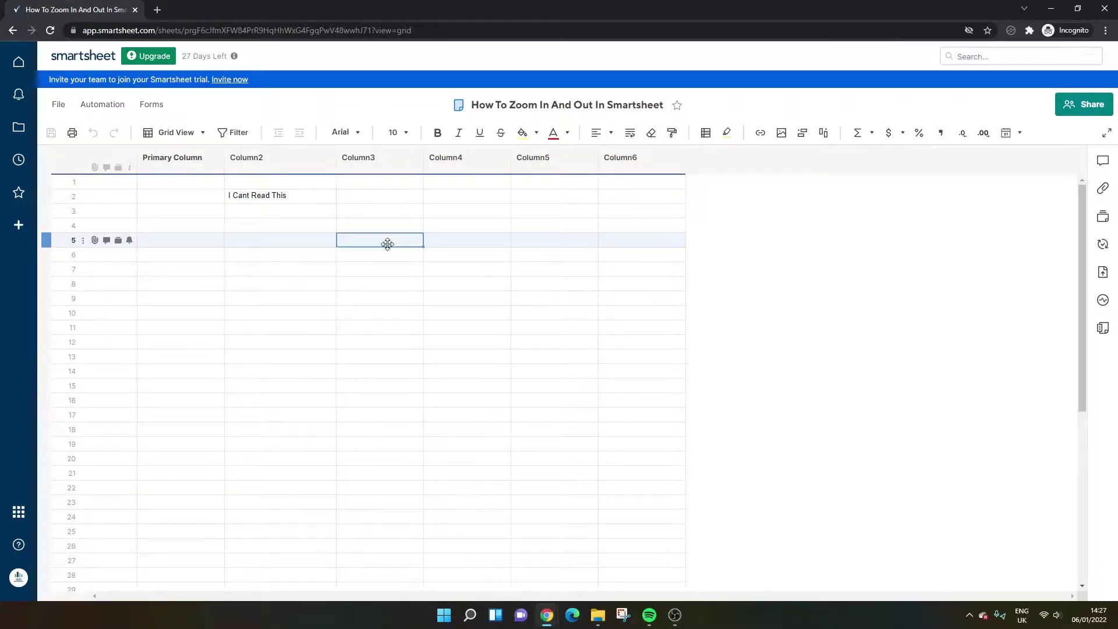
{"action": "key", "text": "ctrl+minus"}
{"action": "scroll", "coordinate": [388, 245], "scroll_direction": "down", "scroll_amount": 1}
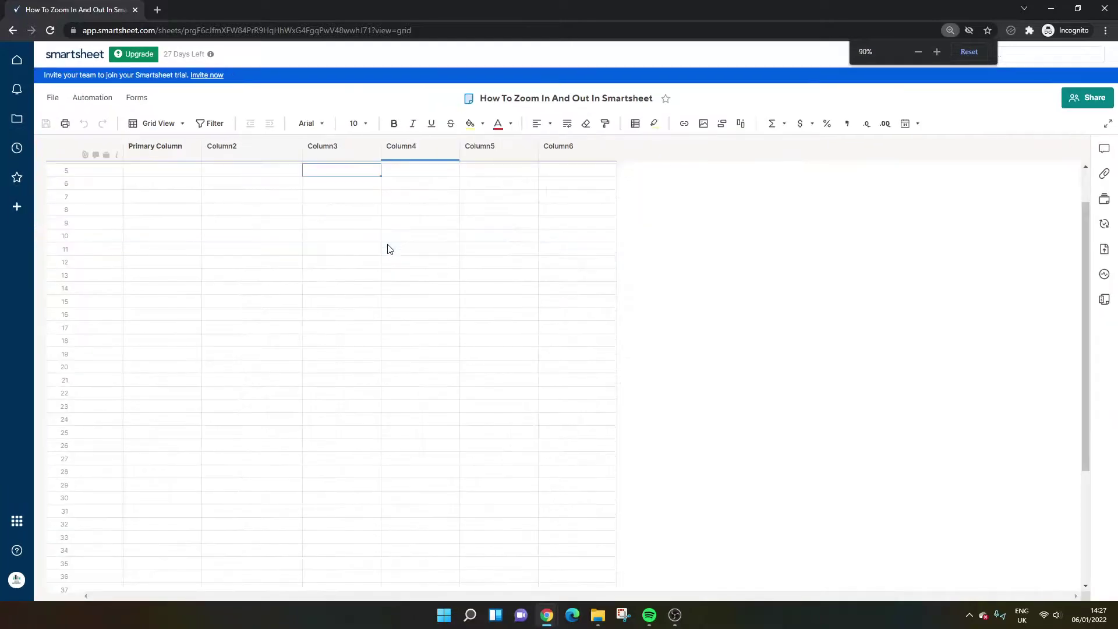
{"action": "scroll", "coordinate": [389, 250], "scroll_direction": "up", "scroll_amount": 2}
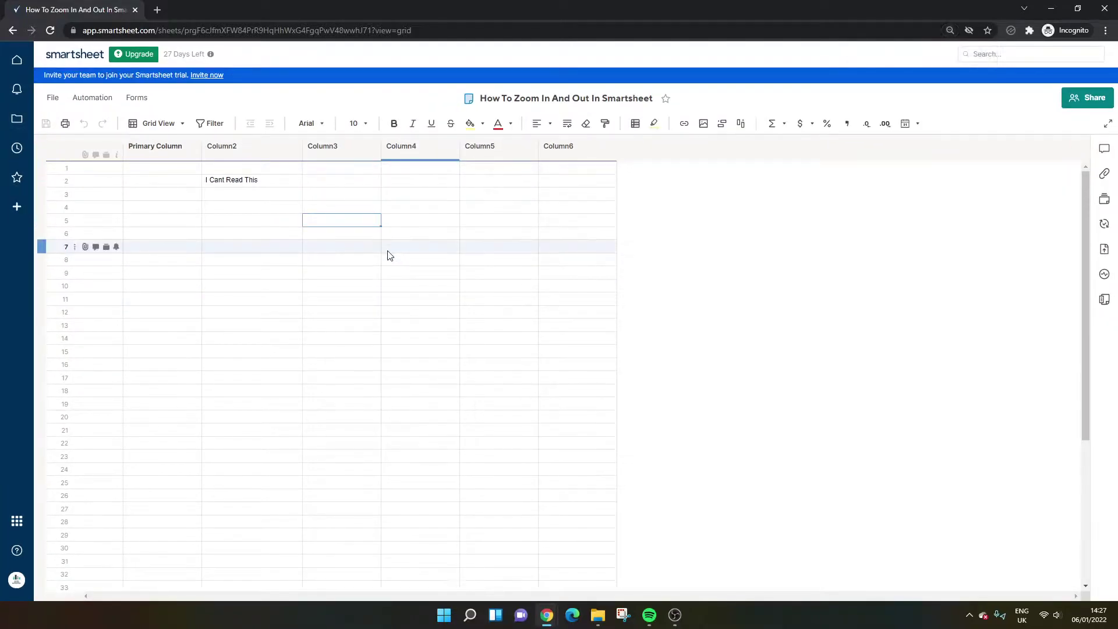